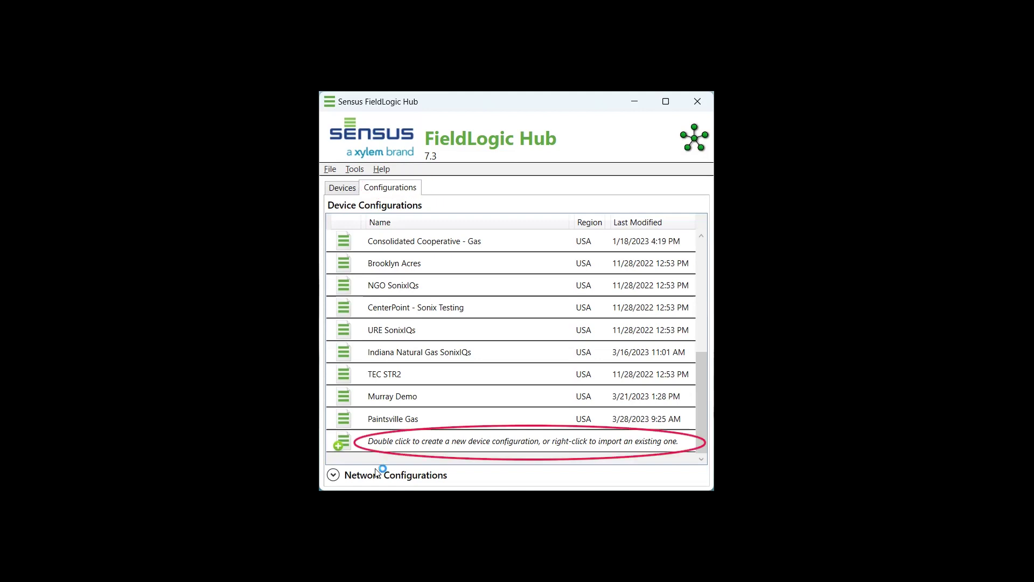
Create a new device configuration row and choose the new network specification option
{"action": "double_click", "coordinate": [401, 449]}
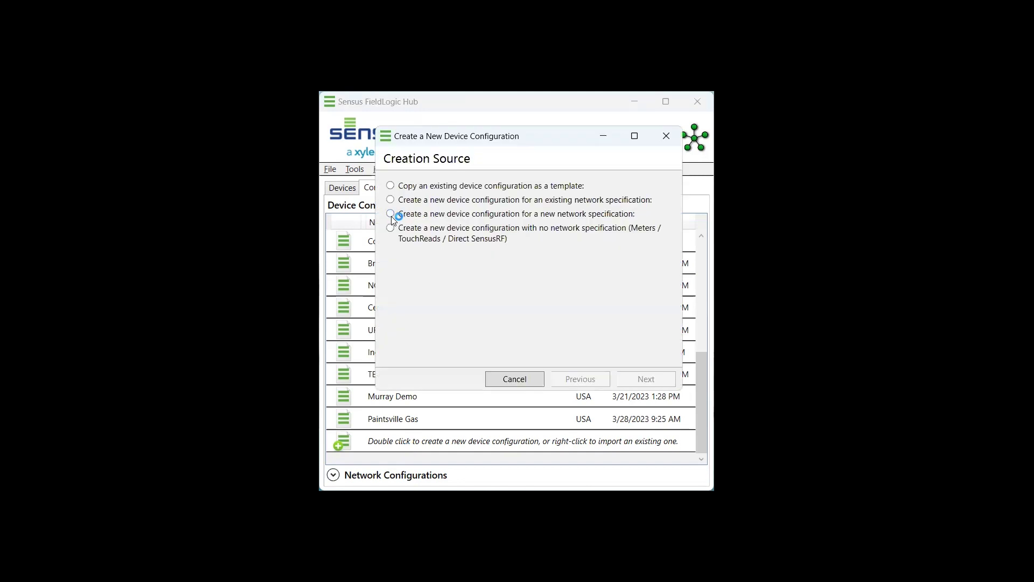
{"action": "left_click", "coordinate": [392, 216]}
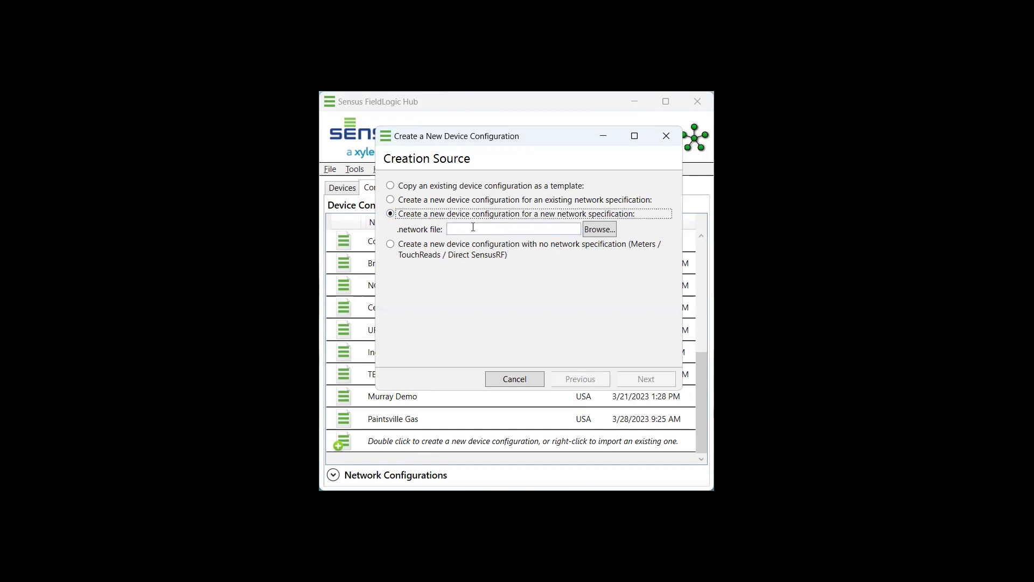
Load the .network file from Customers > Arlington Natural Gas > AutoRead Documentation
{"action": "left_click", "coordinate": [597, 230]}
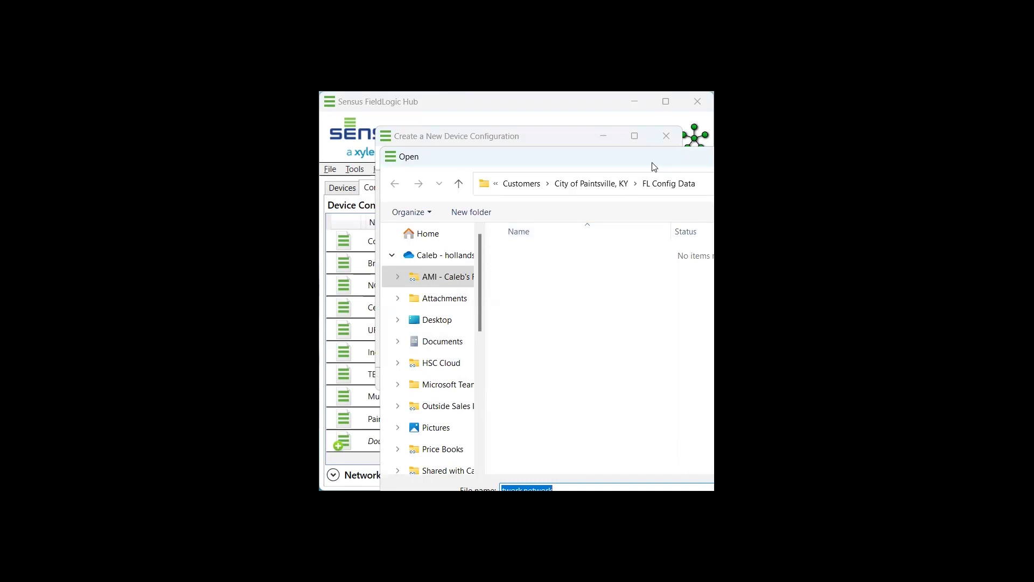
{"action": "left_click_drag", "start_coordinate": [654, 166], "coordinate": [599, 124]}
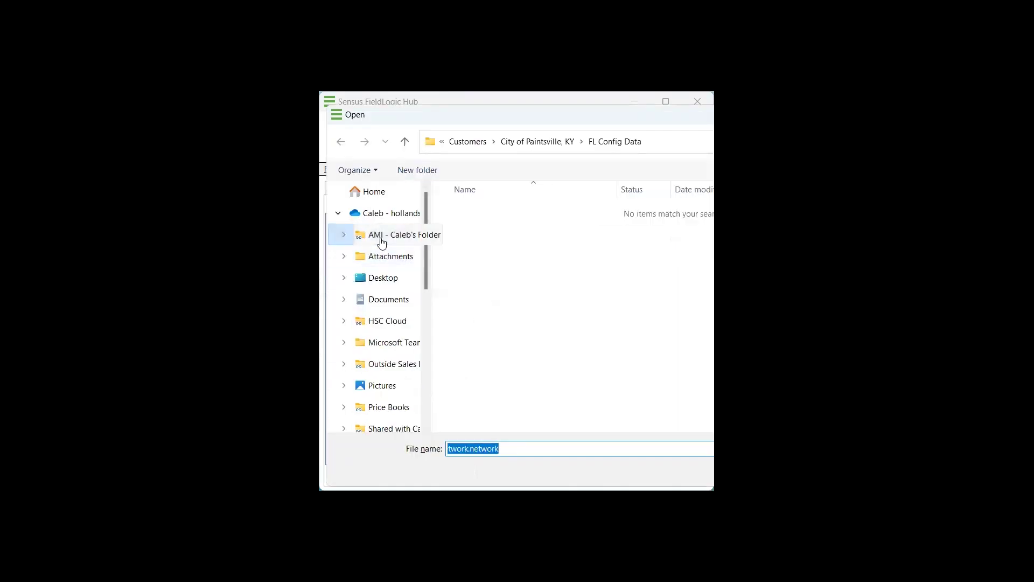
{"action": "left_click", "coordinate": [382, 242]}
{"action": "left_click", "coordinate": [491, 286]}
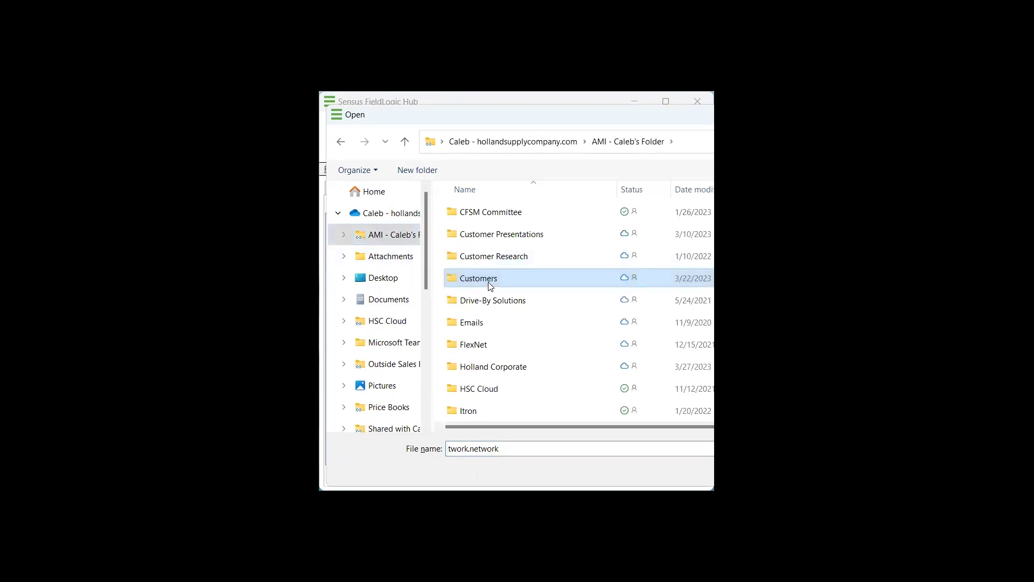
{"action": "double_click", "coordinate": [490, 285]}
{"action": "left_click", "coordinate": [506, 241]}
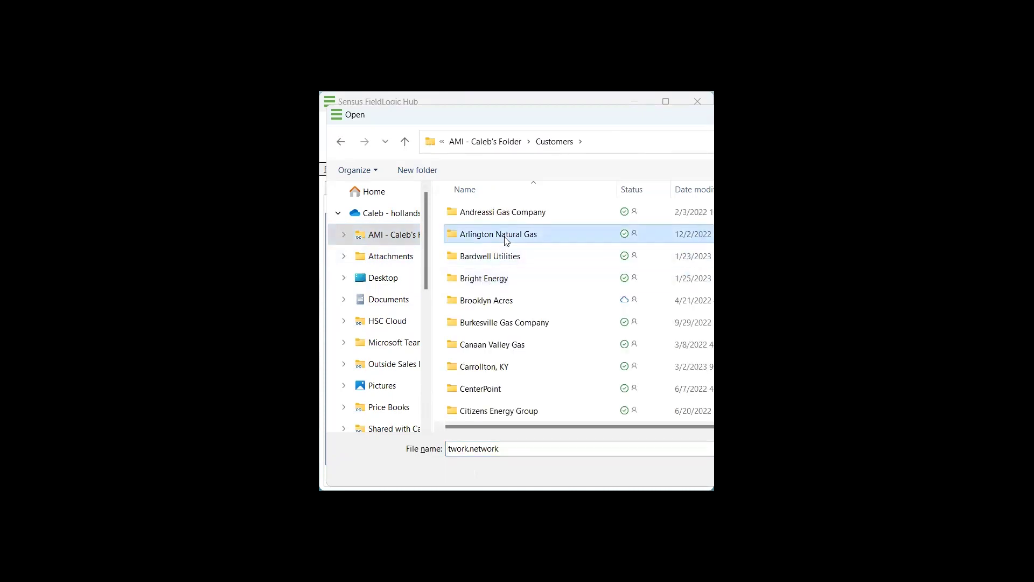
{"action": "double_click", "coordinate": [506, 241]}
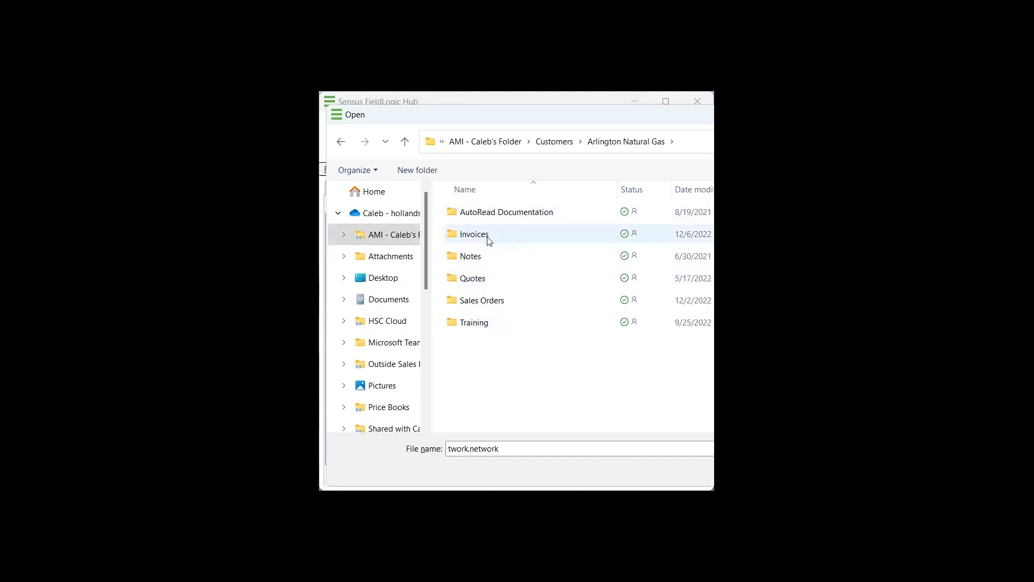
{"action": "double_click", "coordinate": [494, 214]}
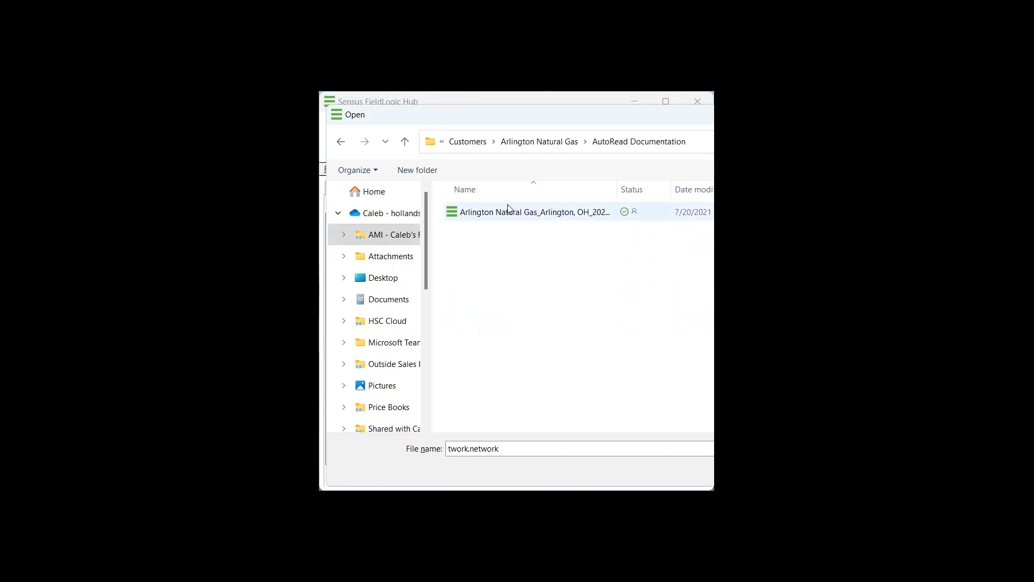
{"action": "left_click", "coordinate": [509, 211]}
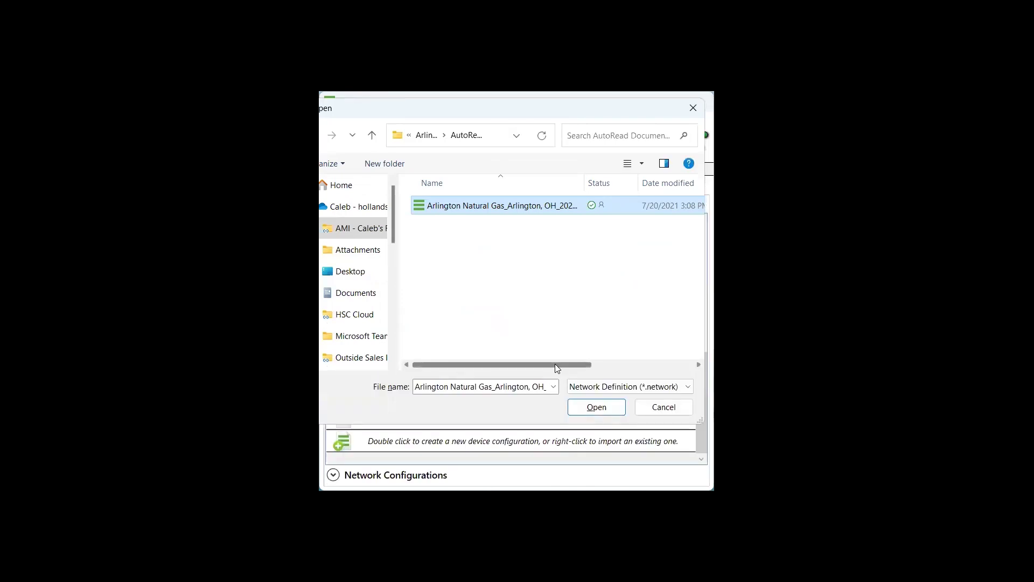
{"action": "left_click_drag", "start_coordinate": [555, 364], "coordinate": [649, 360]}
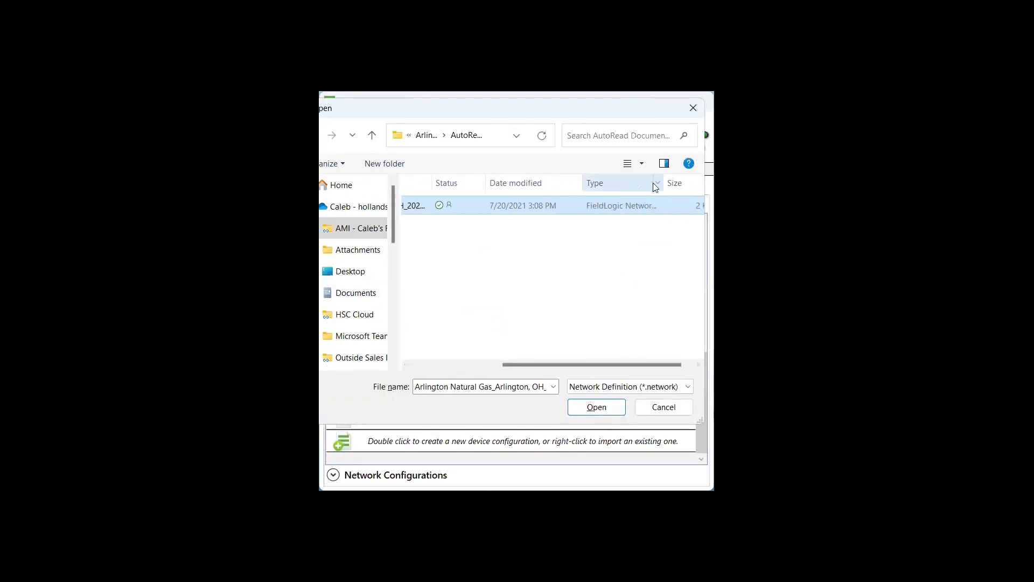
{"action": "left_click_drag", "start_coordinate": [668, 183], "coordinate": [702, 175]}
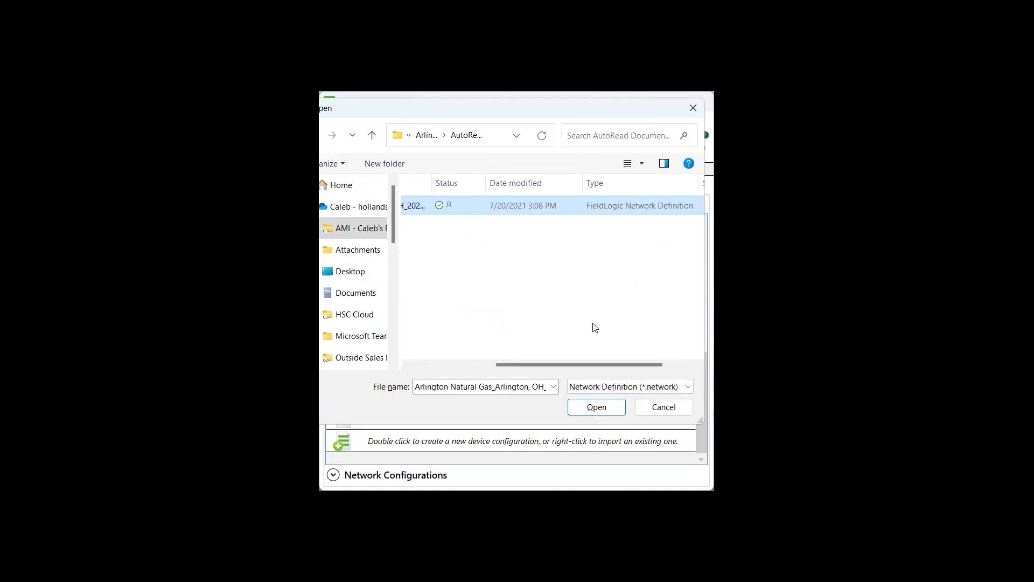
{"action": "left_click", "coordinate": [581, 410]}
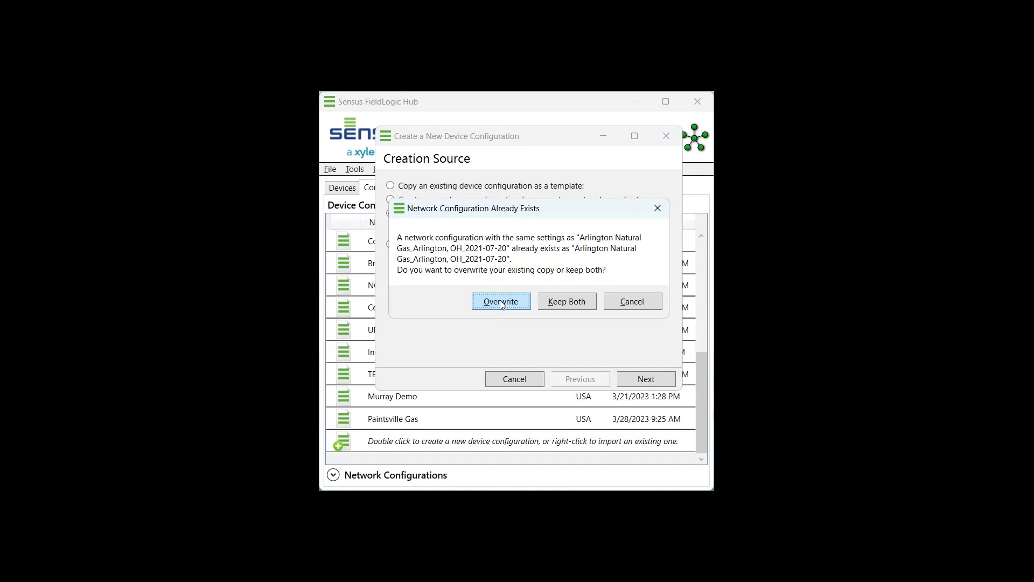
Overwrite the existing Arlington network copy and create the device configuration 'Demo 04042023'
{"action": "left_click", "coordinate": [502, 302]}
{"action": "left_click", "coordinate": [525, 190]}
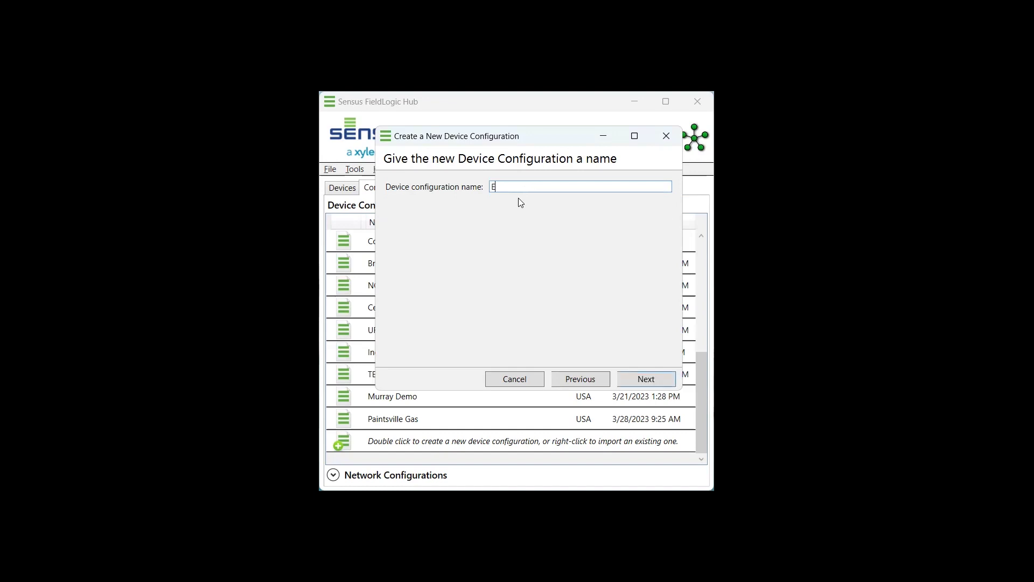
{"action": "type", "text": "Demo 04042023"}
{"action": "left_click", "coordinate": [643, 382]}
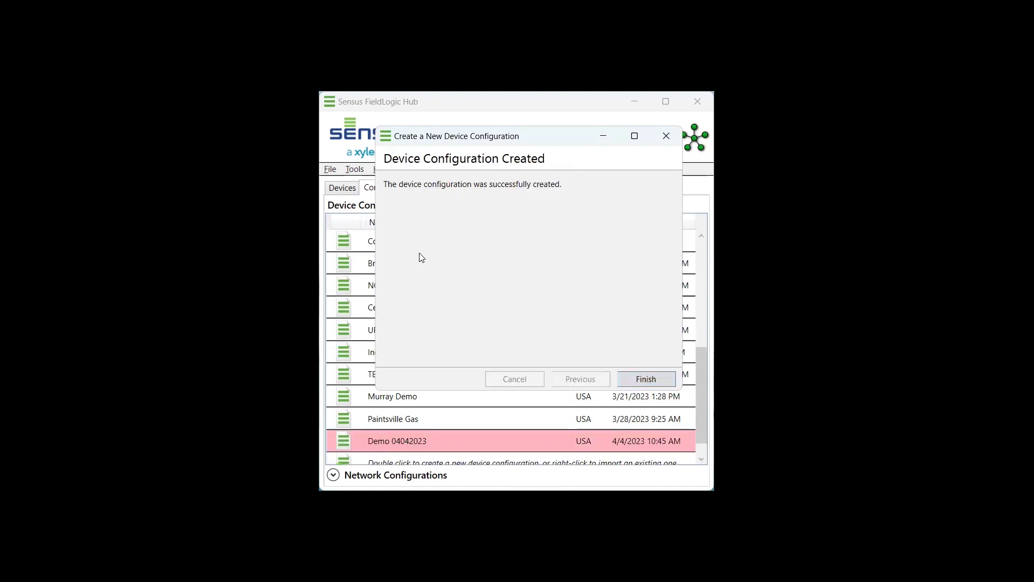
{"action": "left_click", "coordinate": [638, 379]}
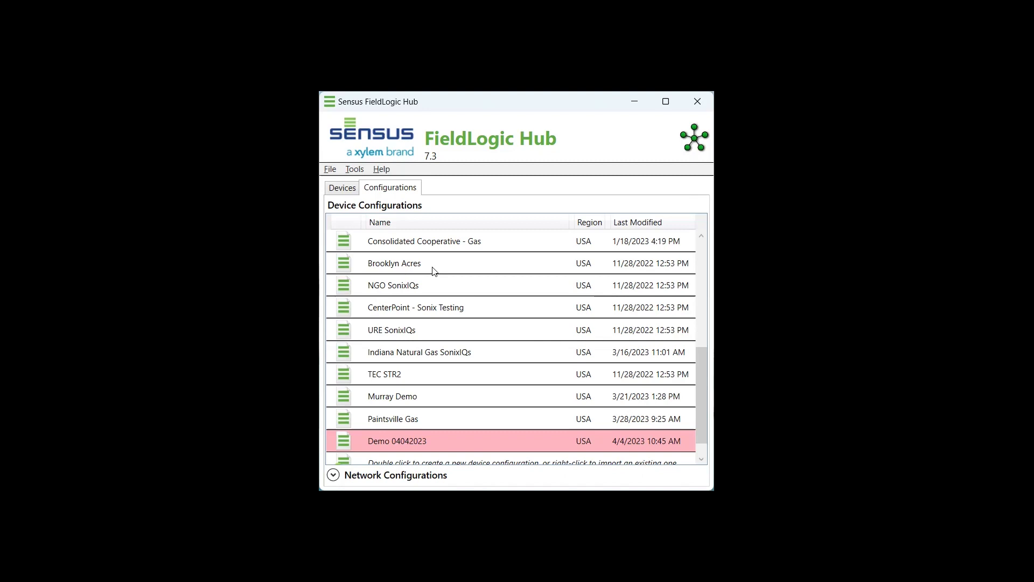
Open the Demo 04042023 configuration from the Device Configurations list for editing
{"action": "scroll", "coordinate": [428, 350], "scroll_direction": "down", "scroll_amount": 1}
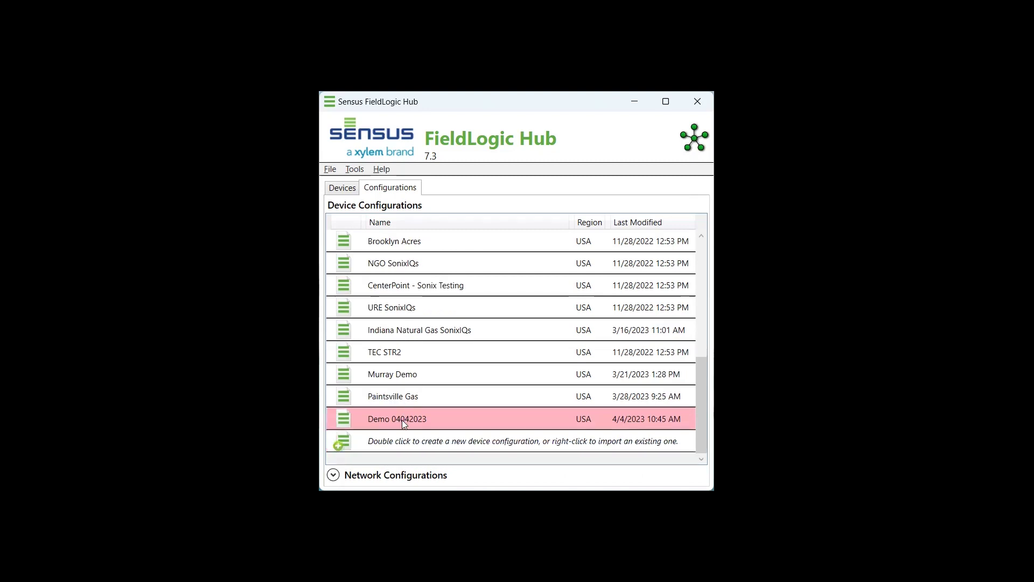
{"action": "mouse_move", "coordinate": [402, 419]}
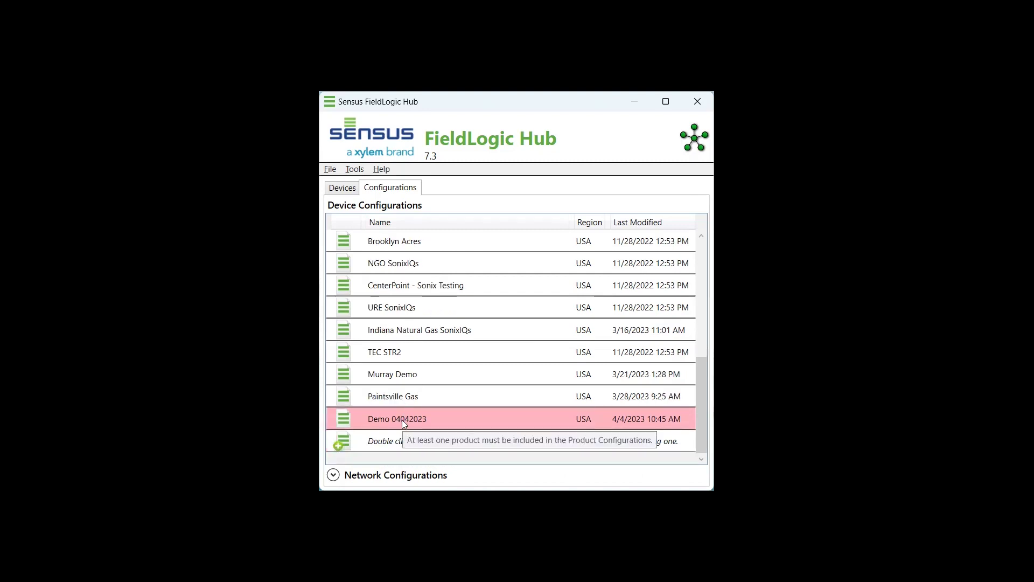
{"action": "double_click", "coordinate": [402, 419]}
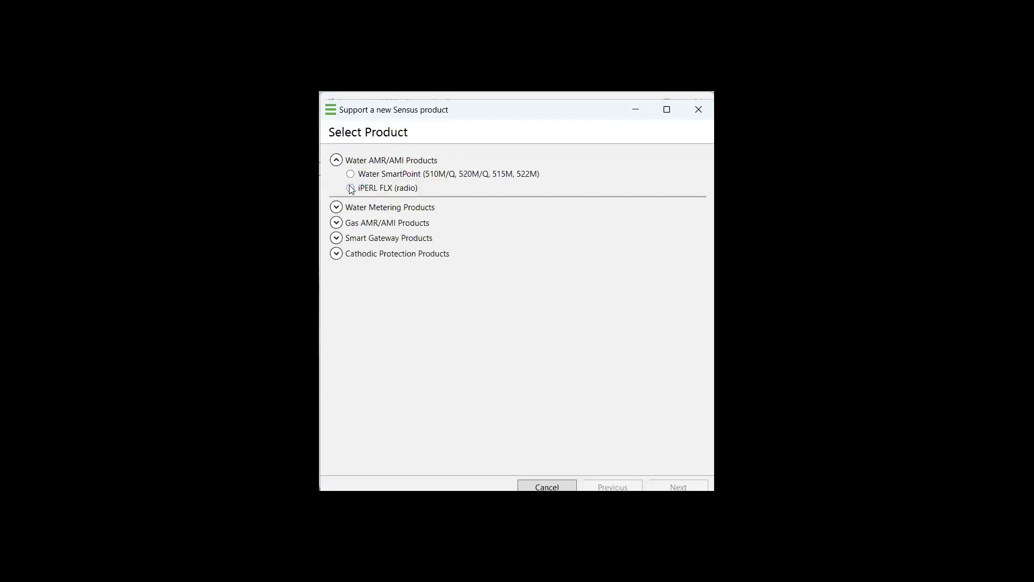
Select Gas SmartPoint (Models 100GM through 600GM, and 800GM) under Gas AMR/AMI Products and continue
{"action": "left_click", "coordinate": [337, 224]}
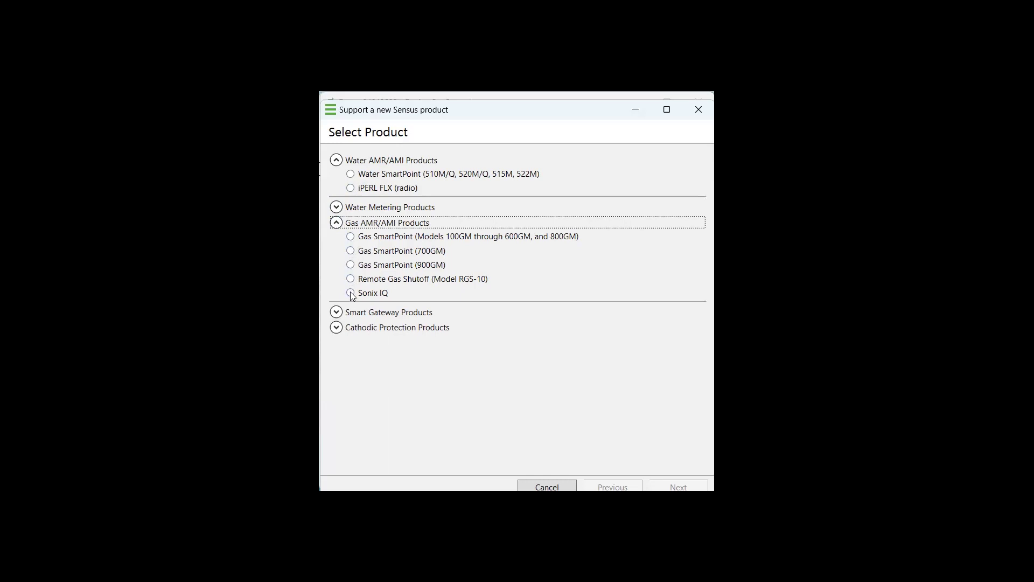
{"action": "left_click", "coordinate": [351, 239]}
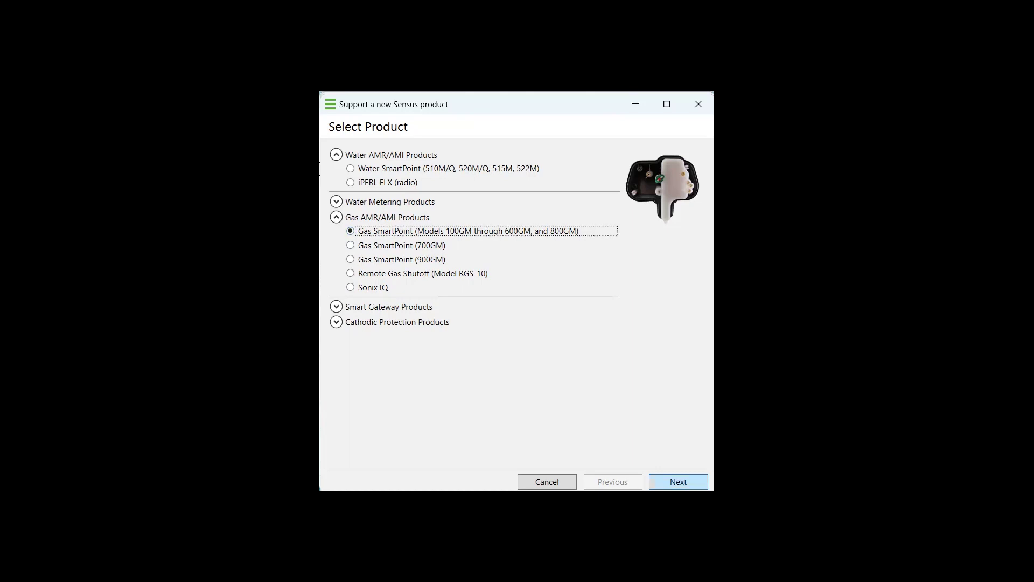
{"action": "left_click", "coordinate": [678, 482]}
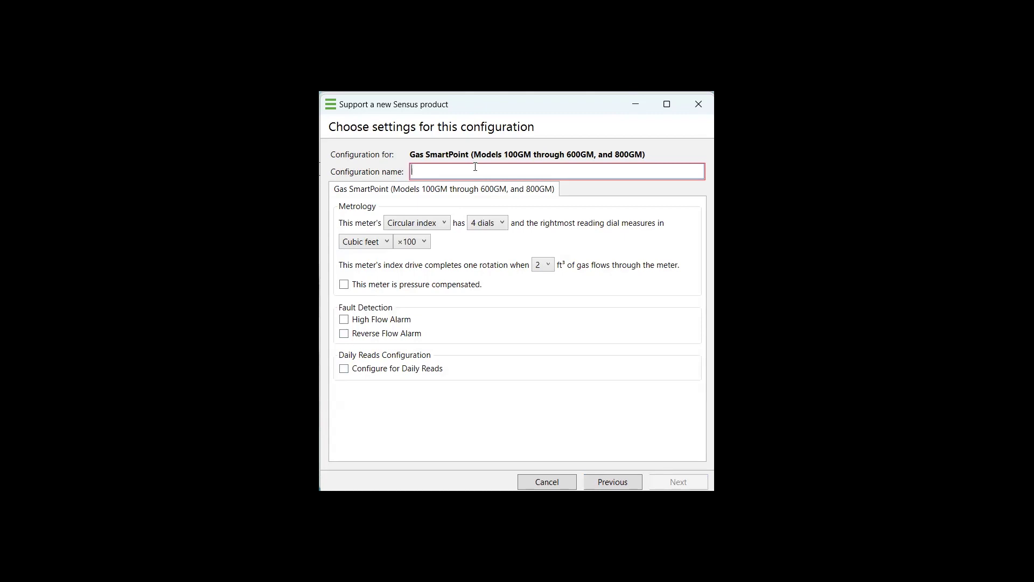
Enter the configuration name '100GM - R275 - 4 Dials - 7" WC'
{"action": "type", "text": "100"}
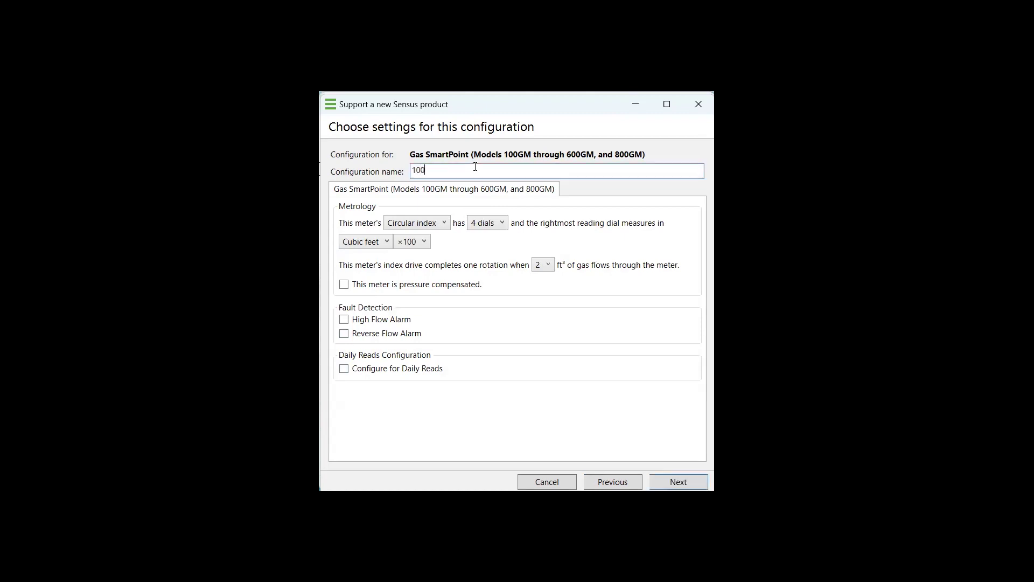
{"action": "type", "text": "GM - R275"}
{"action": "type", "text": "- 4 Dials - 7\" WC"}
Set the meter index to LCD or direct index, 4 digits, with 2 ft³ per drive rotation
{"action": "left_click", "coordinate": [405, 226]}
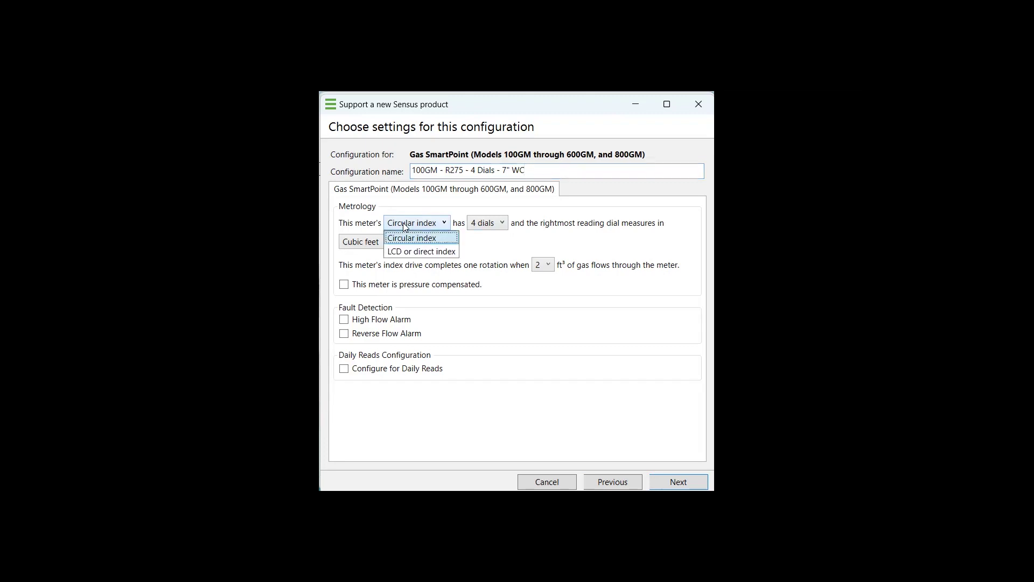
{"action": "left_click", "coordinate": [409, 251]}
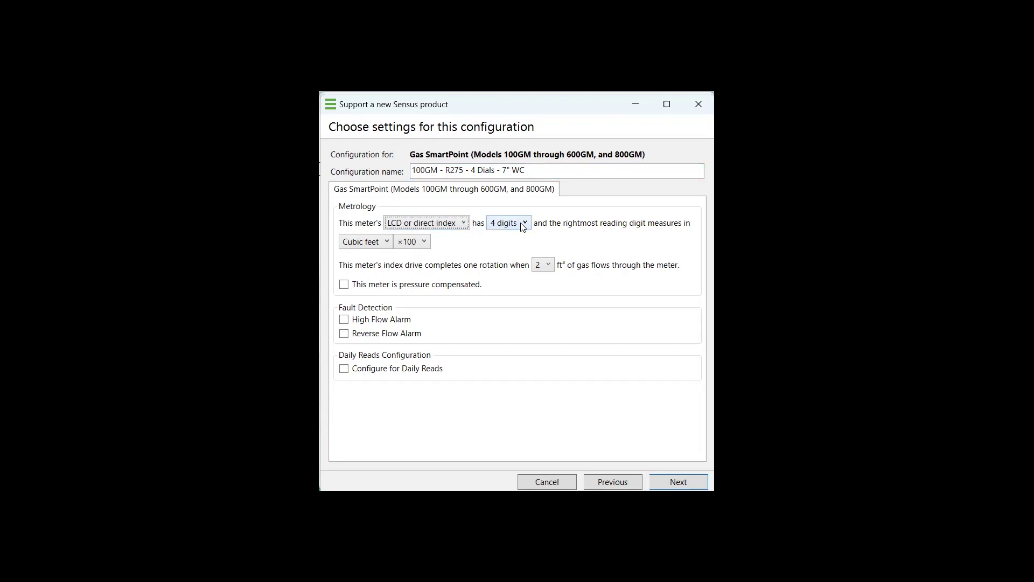
{"action": "left_click", "coordinate": [413, 245]}
{"action": "left_click", "coordinate": [549, 270]}
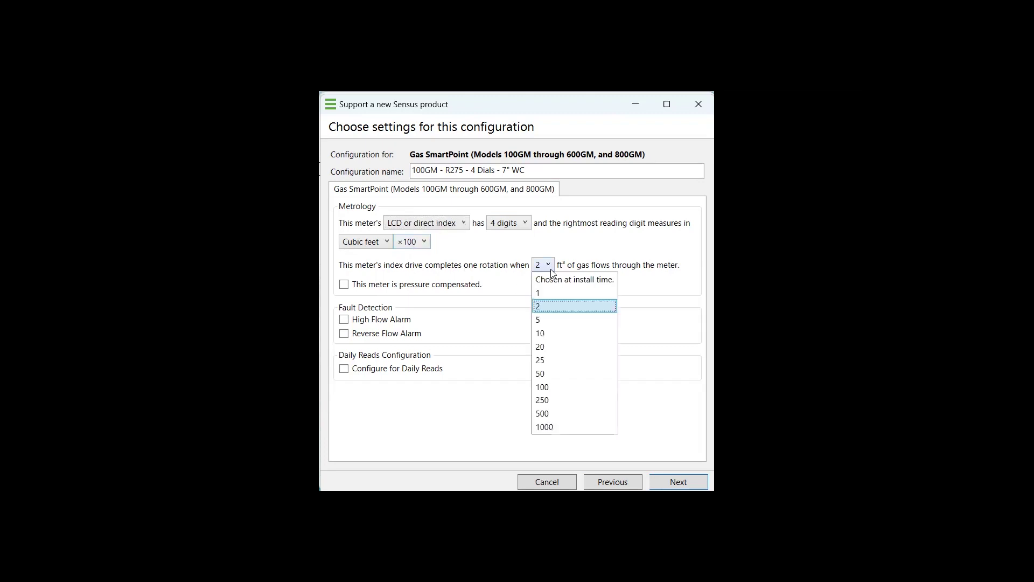
{"action": "left_click", "coordinate": [548, 307]}
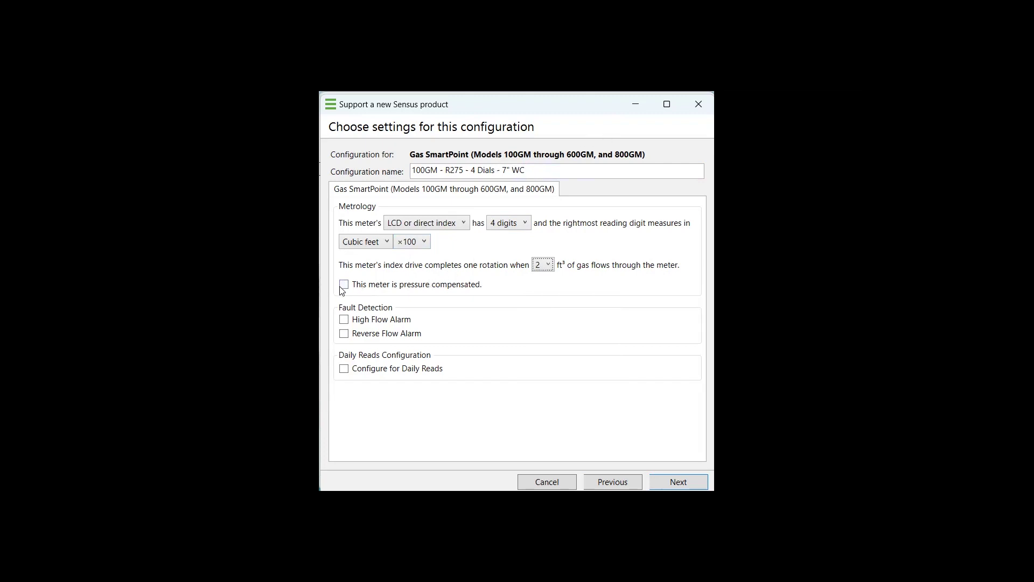
Enable the High Flow Alarm under Fault Detection, triggering above 30000 ft³ per minute
{"action": "left_click", "coordinate": [343, 320]}
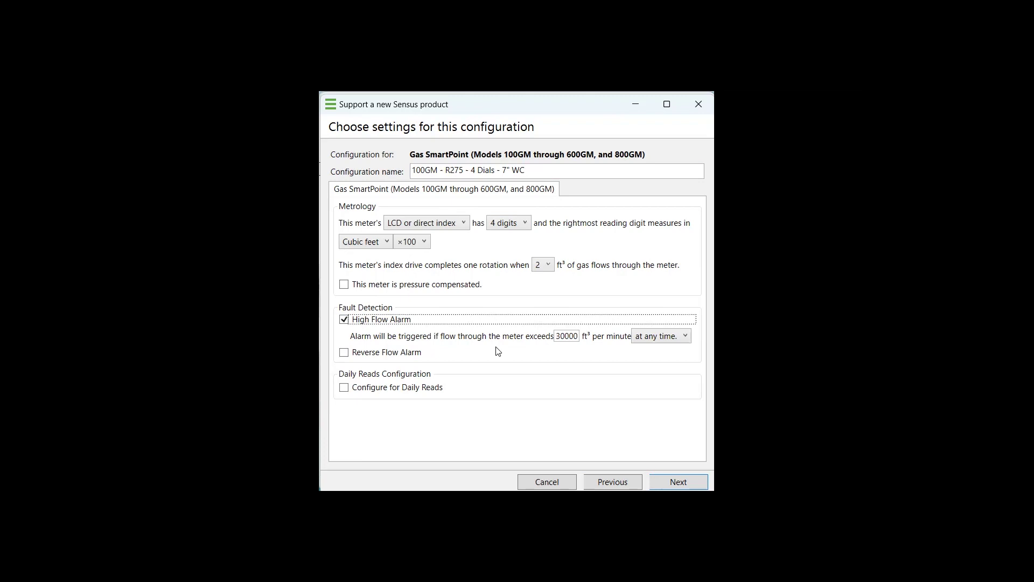
Disable High Flow Alarm and enable Reverse Flow Alarm with a 20.0 ft³ threshold
{"action": "left_click", "coordinate": [344, 319]}
{"action": "left_click", "coordinate": [343, 337]}
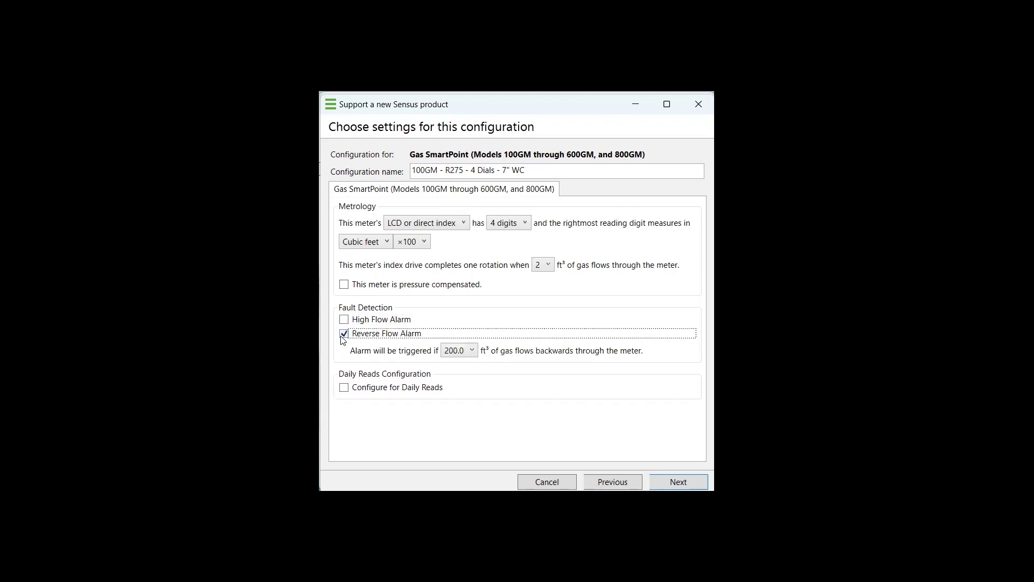
{"action": "left_click", "coordinate": [466, 354]}
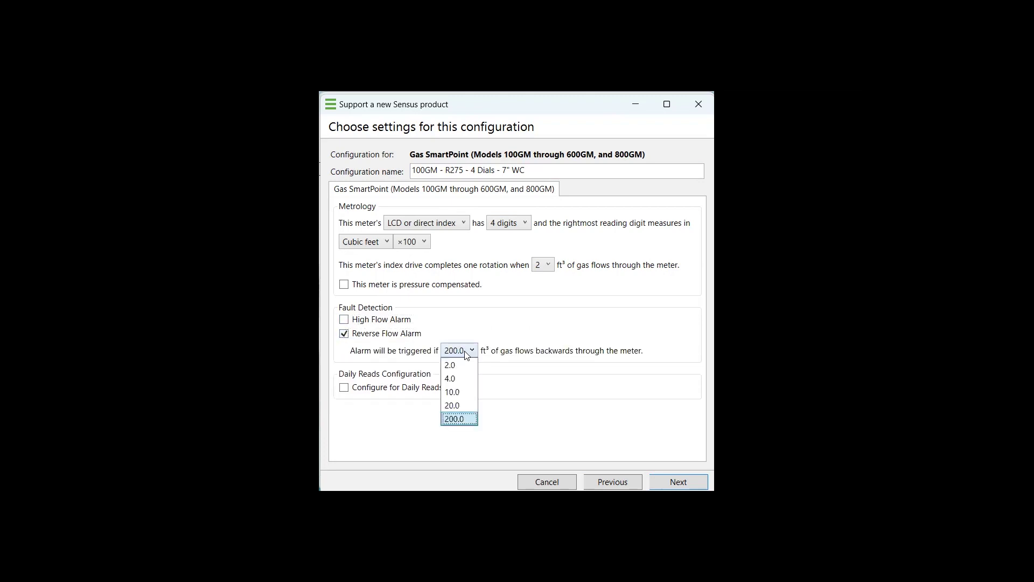
{"action": "left_click", "coordinate": [464, 392]}
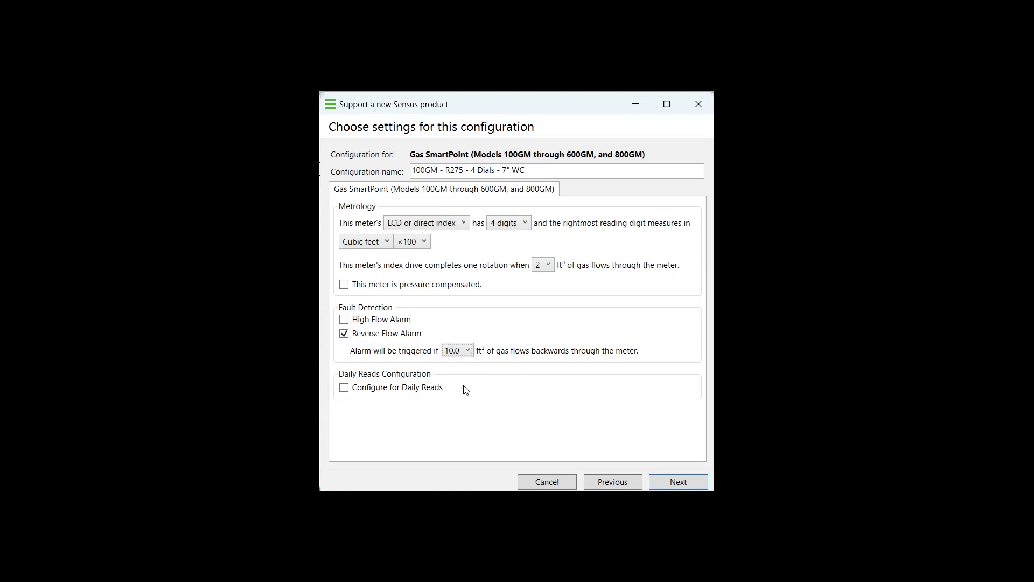
{"action": "left_click", "coordinate": [467, 357]}
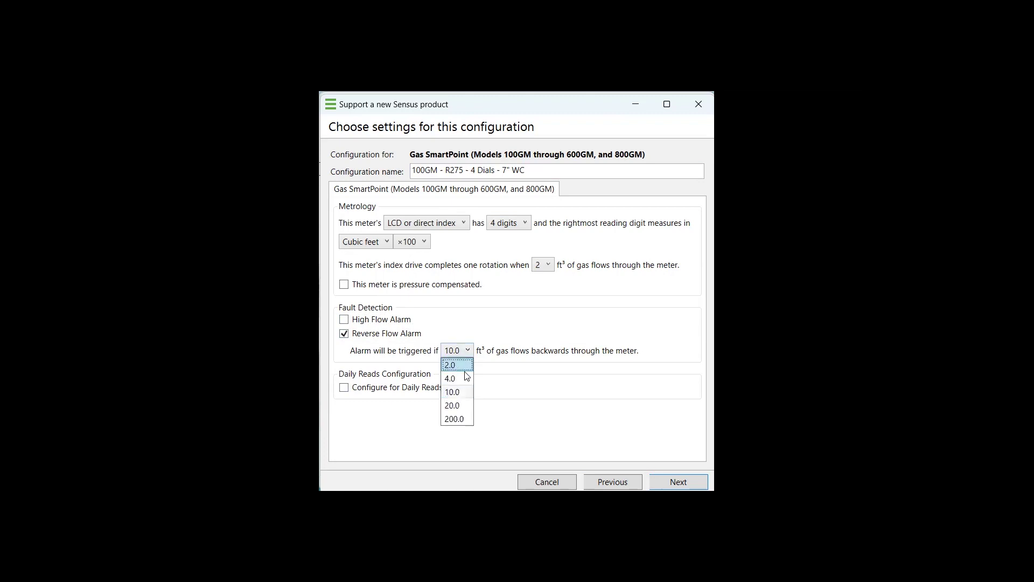
{"action": "left_click", "coordinate": [460, 406]}
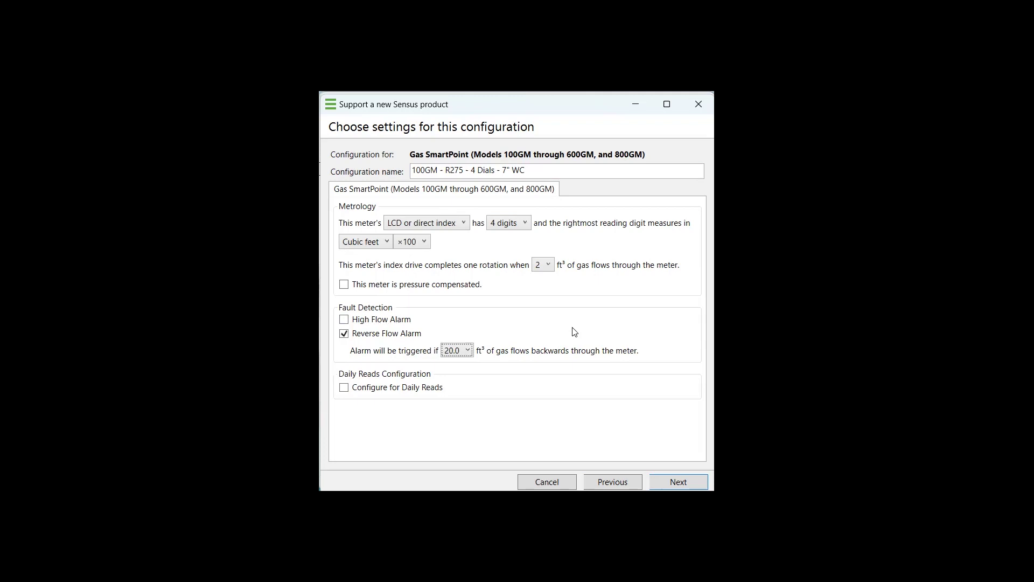
{"action": "left_click", "coordinate": [467, 350]}
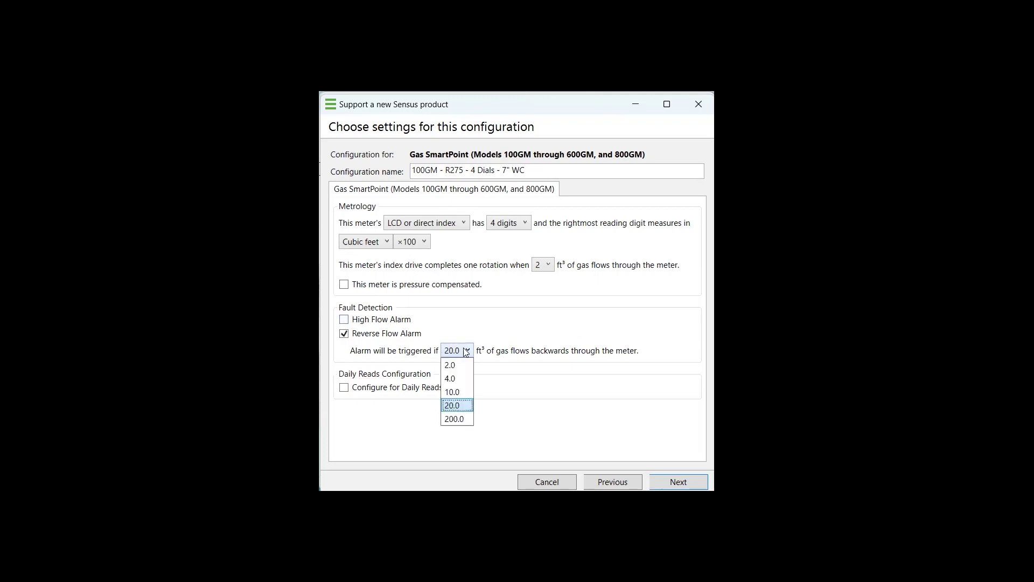
{"action": "left_click", "coordinate": [458, 406]}
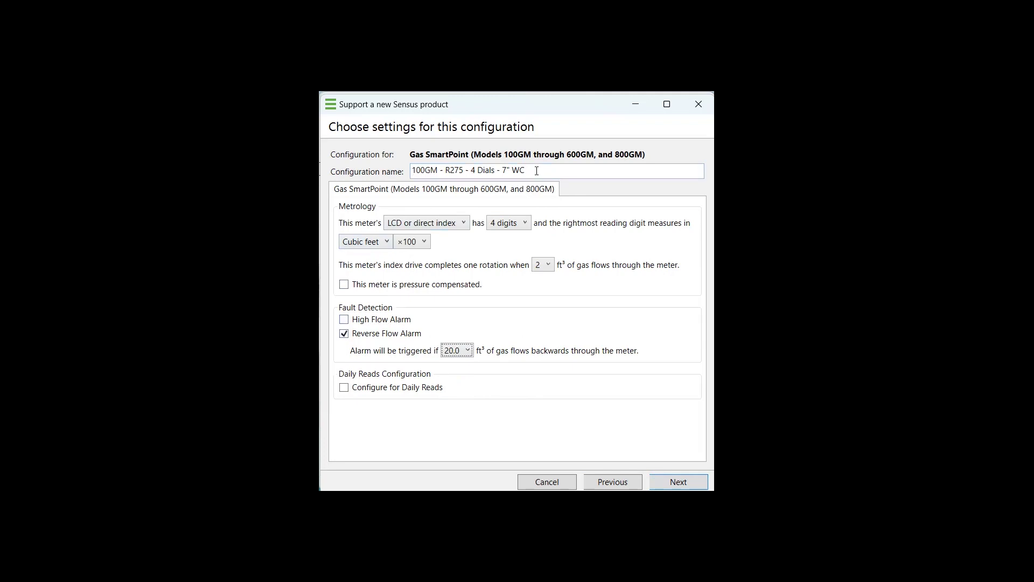
Advance to the FlexNet communication settings and set the network type to Walk-by/drive-by
{"action": "left_click", "coordinate": [678, 482]}
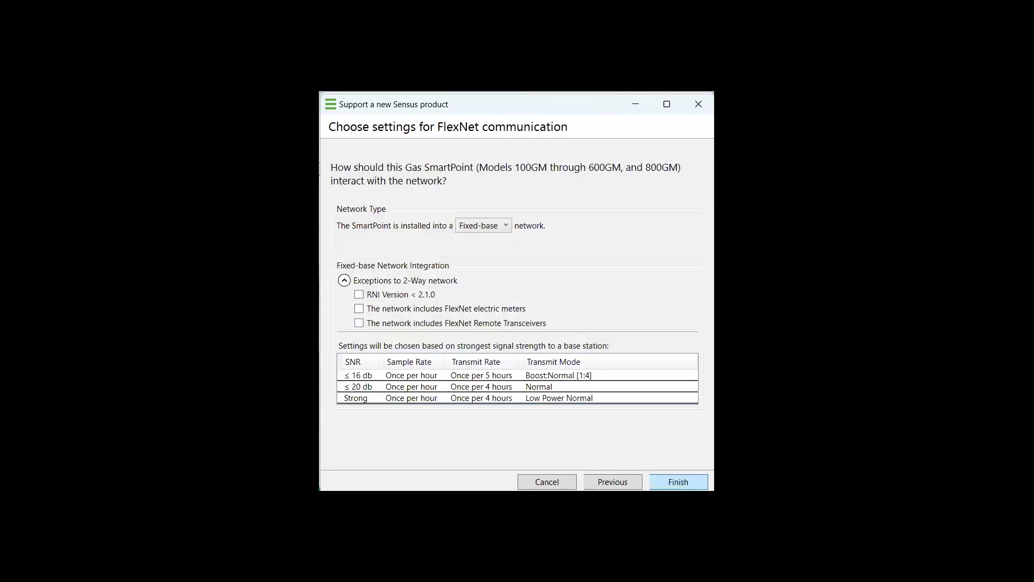
{"action": "left_click", "coordinate": [488, 232]}
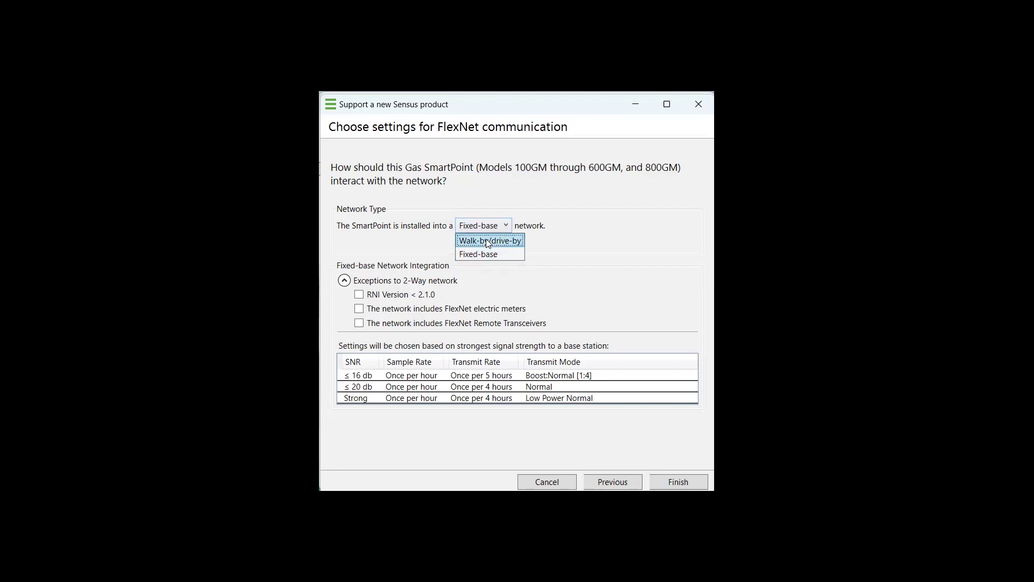
{"action": "left_click", "coordinate": [488, 241]}
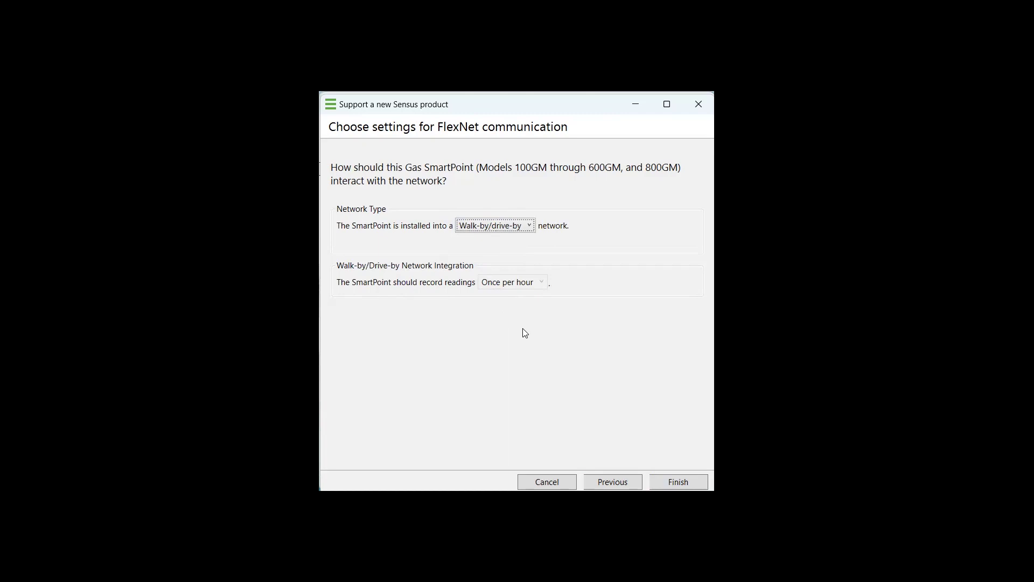
{"action": "left_click", "coordinate": [506, 226]}
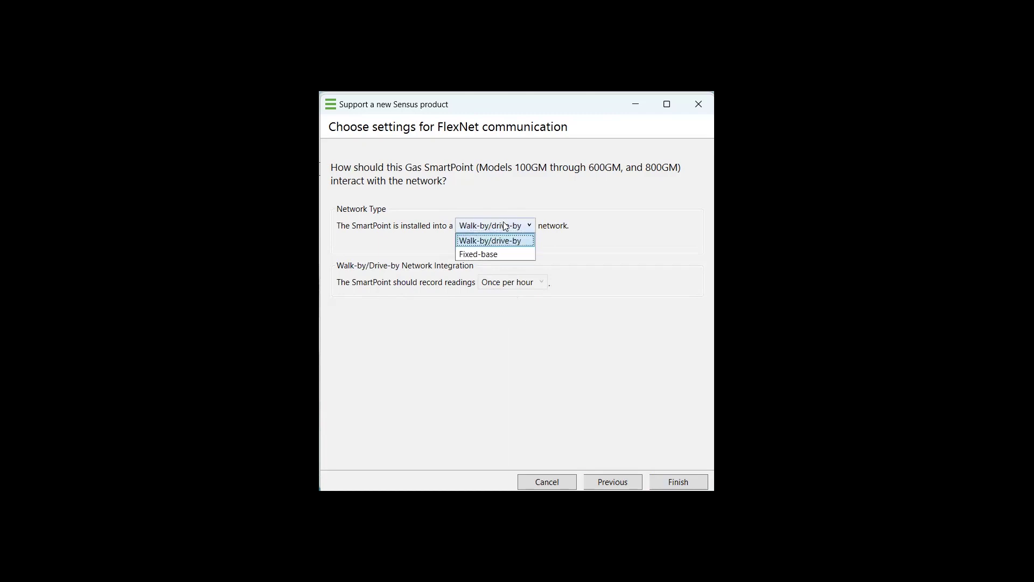
{"action": "left_click", "coordinate": [502, 255]}
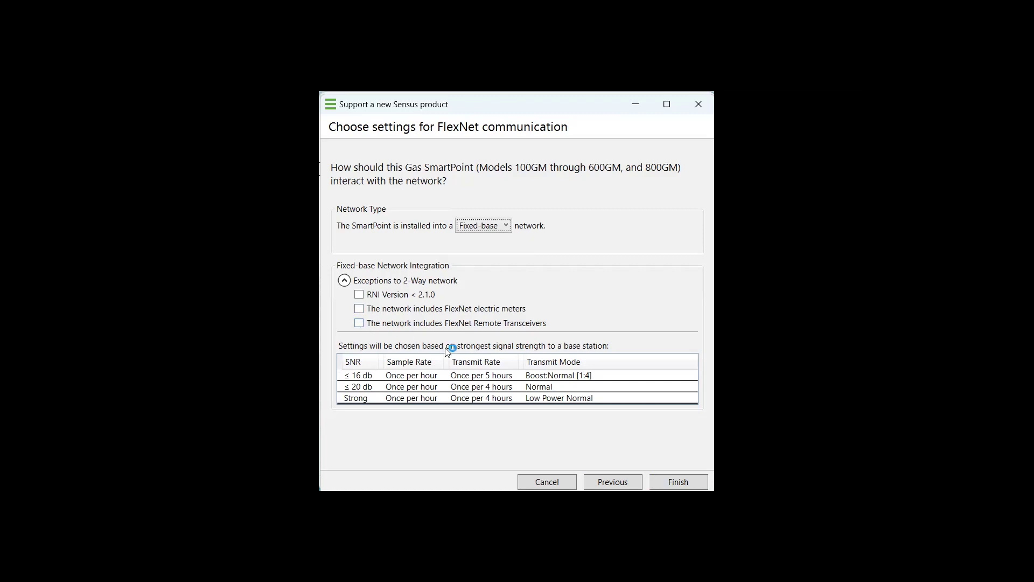
{"action": "left_click", "coordinate": [478, 226]}
{"action": "left_click", "coordinate": [473, 240]}
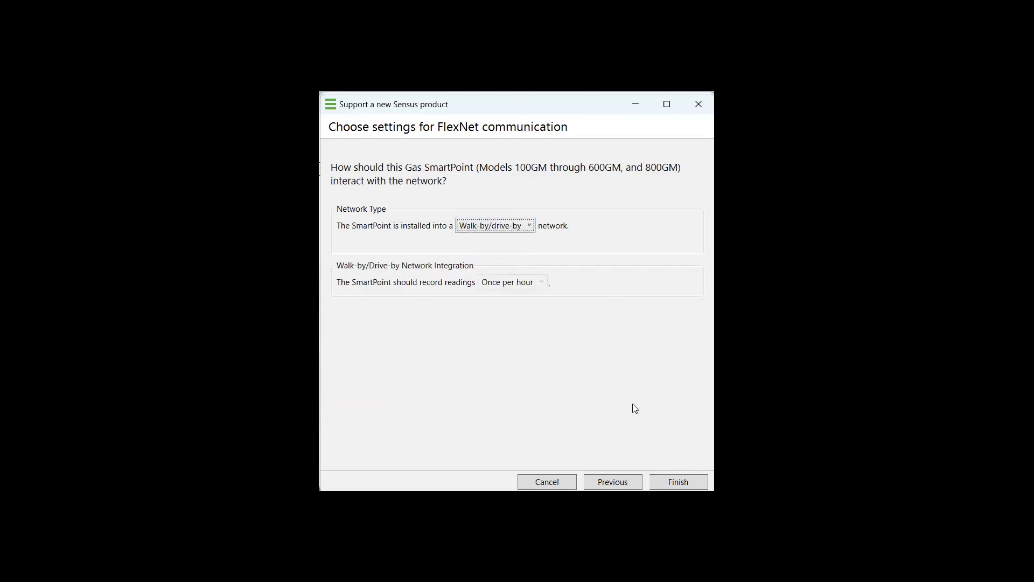
Finish the wizard to add the 100GM - R275 - 4 Dials - 7" WC Gas SmartPoint configuration
{"action": "left_click", "coordinate": [679, 481]}
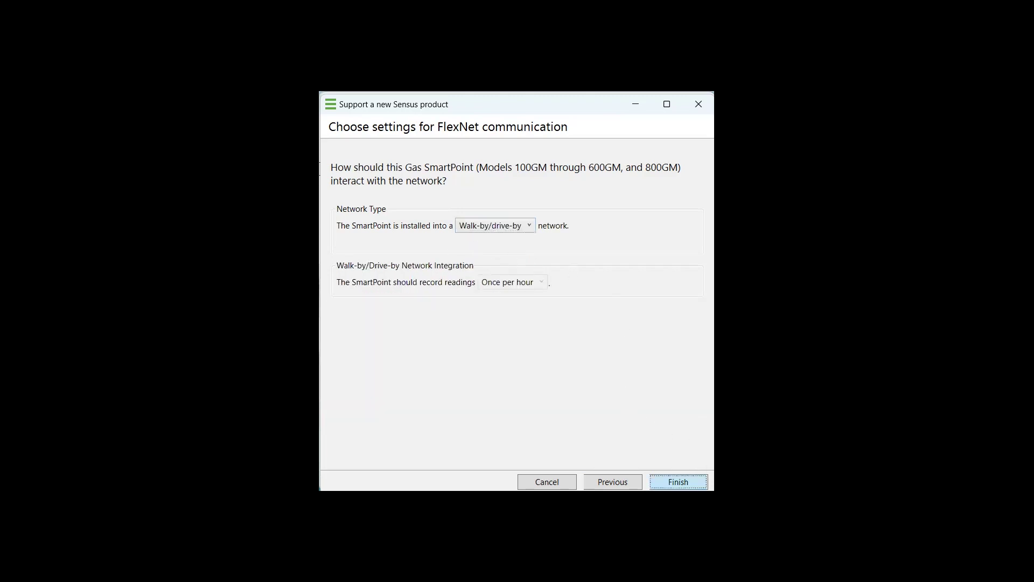